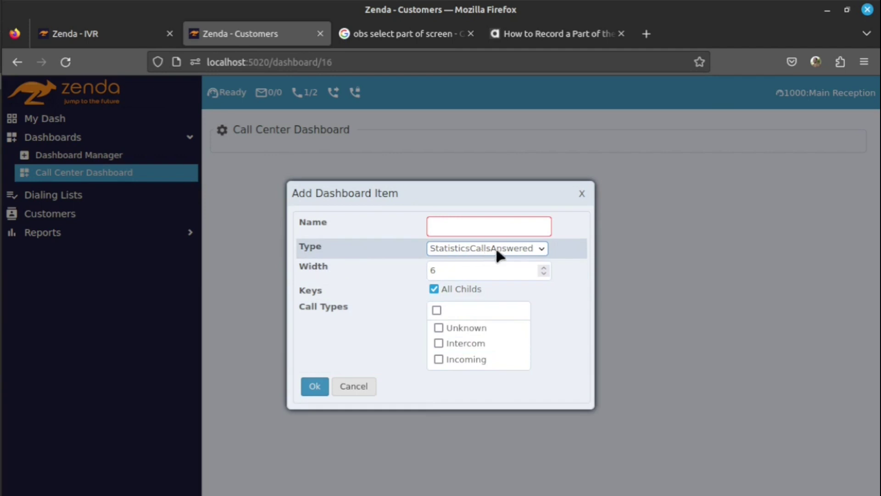
Name the StatisticsCallsAnswered item "s answered", include all call types and add it to the dashboard.
click(470, 226)
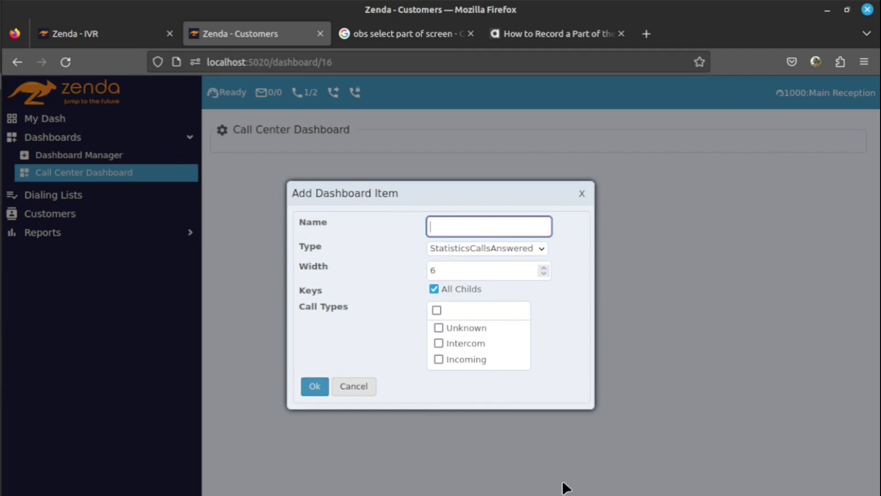
text(s answered)
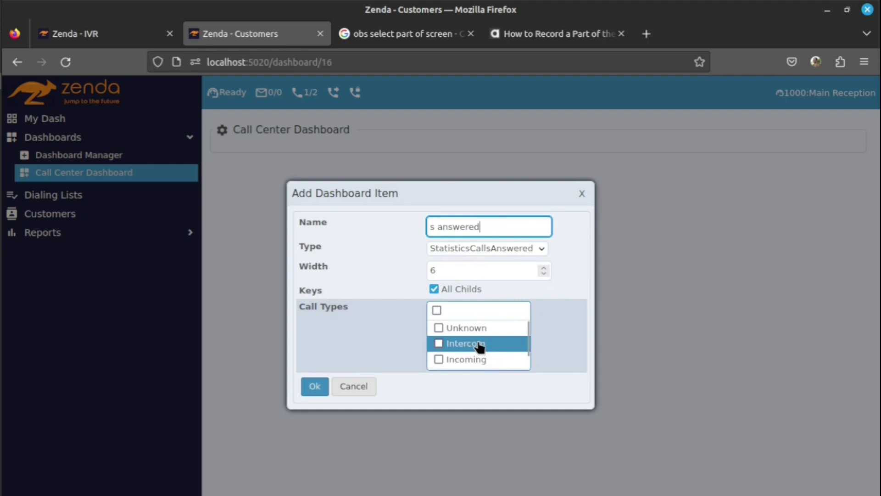
click(437, 311)
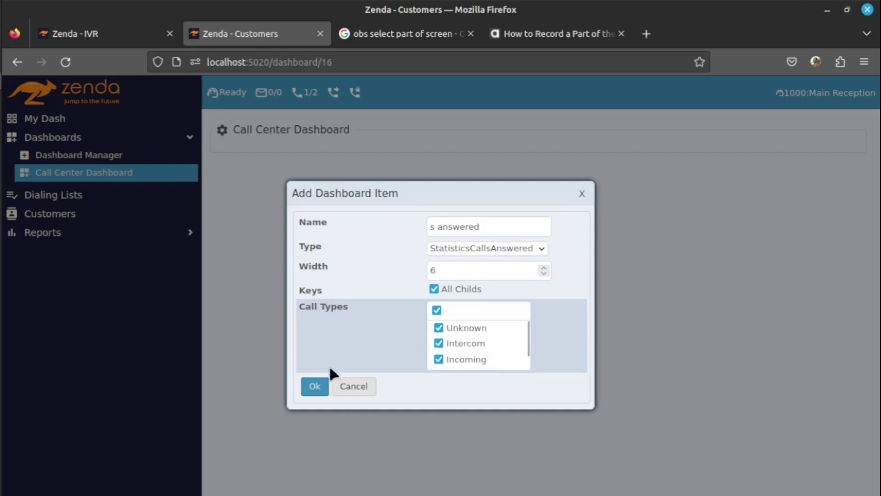
click(312, 385)
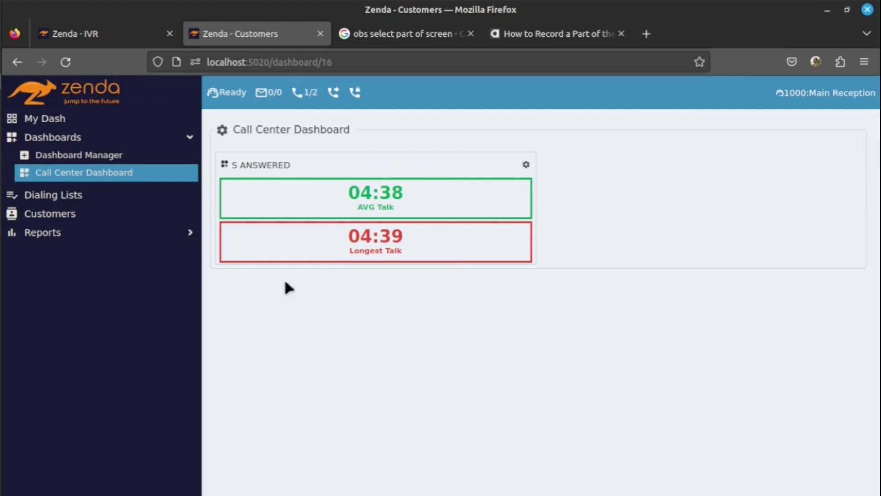
Edit the "s answered" dashboard item and set its width to 2.
click(526, 166)
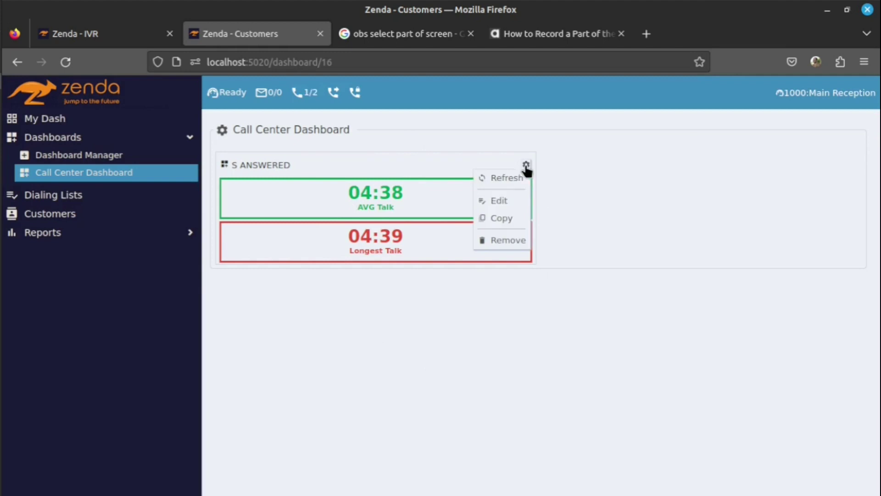
click(511, 202)
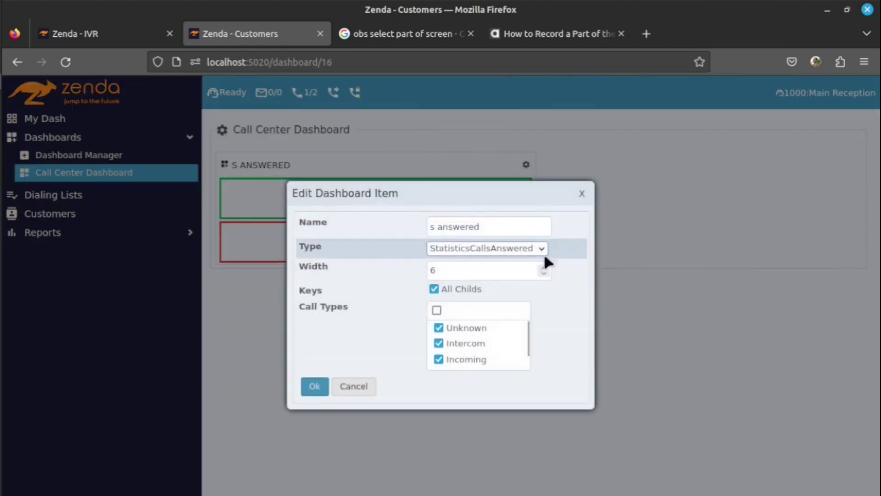
click(544, 273)
click(544, 273)
click(544, 273)
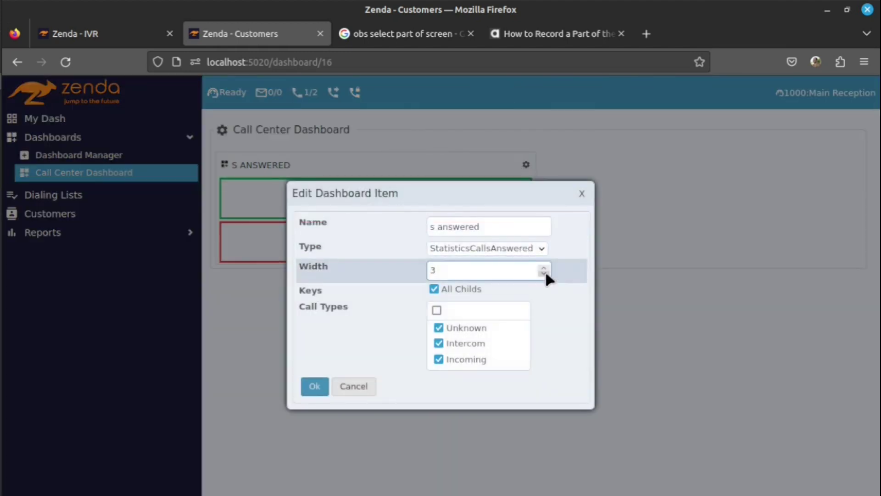
click(544, 273)
double_click(435, 270)
click(317, 387)
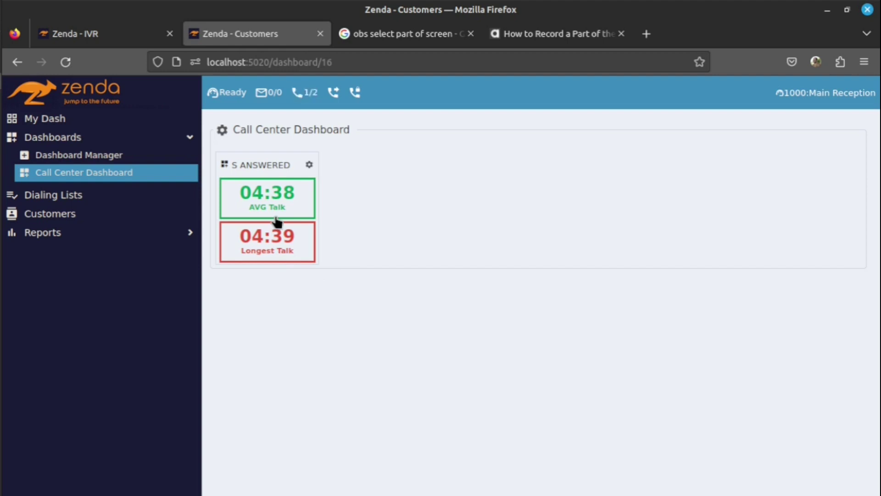
Copy the "s answered" item and replace its All Childs setting with keys 1000 and 1100.
click(310, 165)
click(310, 164)
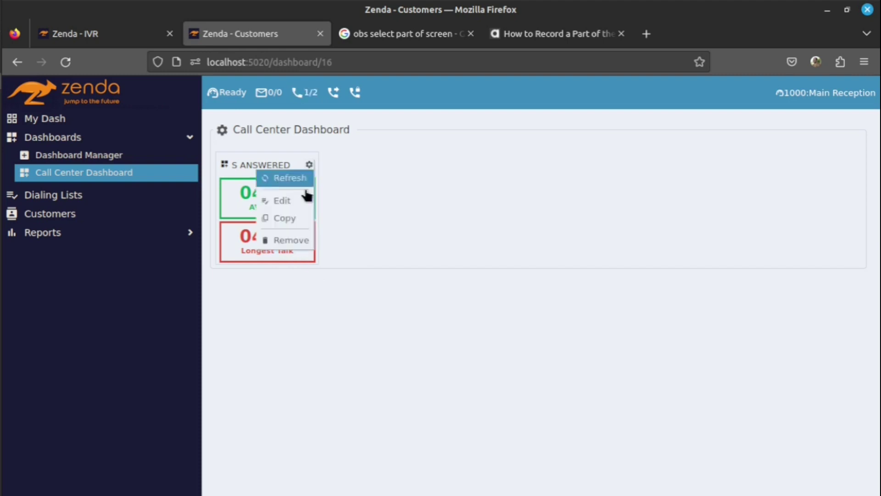
click(305, 220)
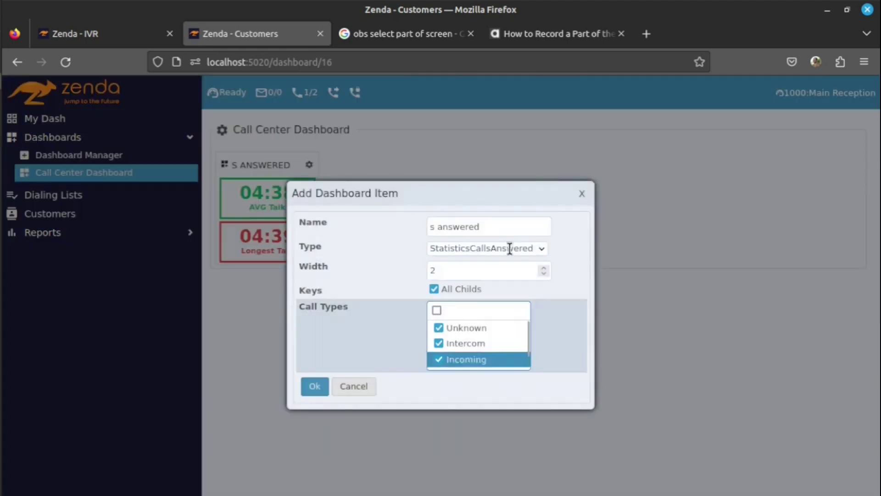
click(434, 290)
click(463, 299)
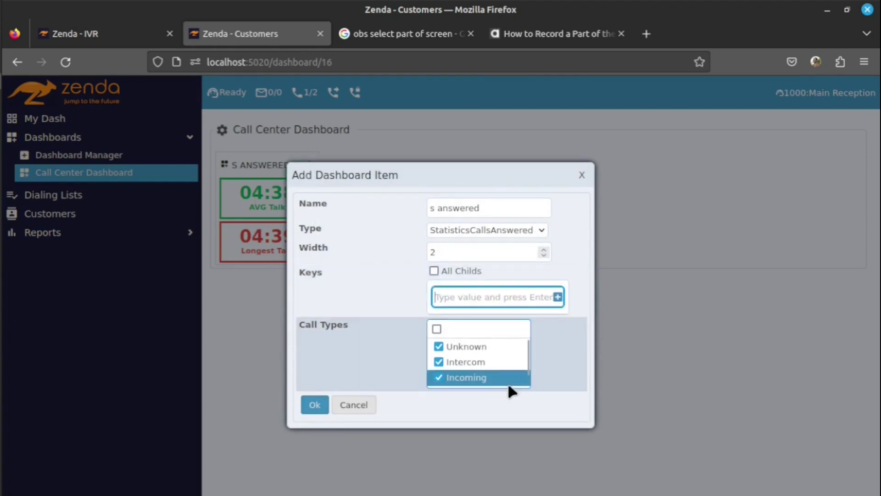
text(1000)
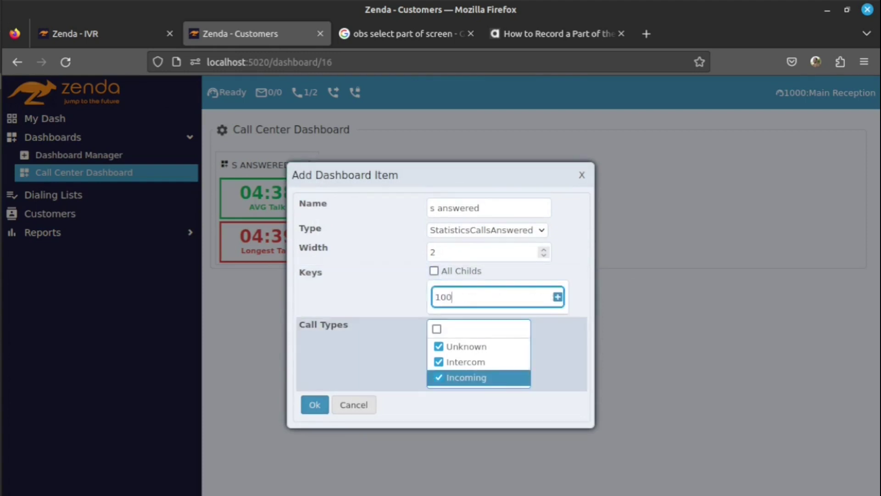
click(557, 297)
text(1100)
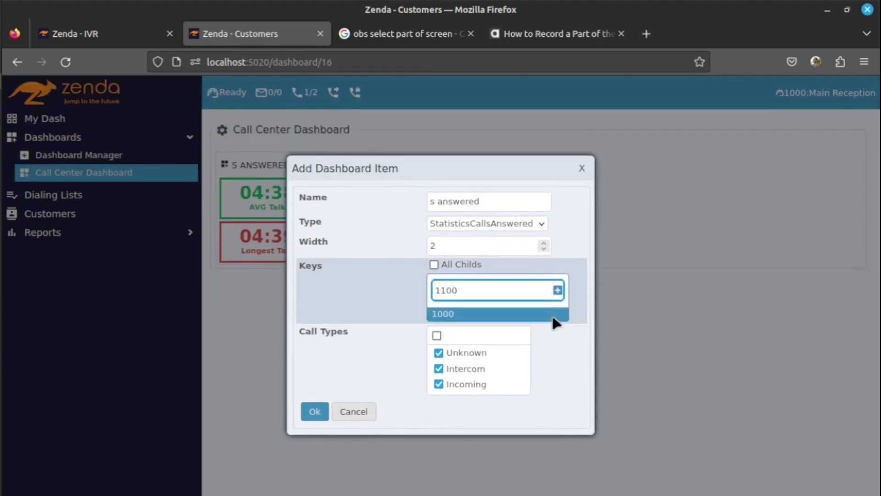
click(557, 290)
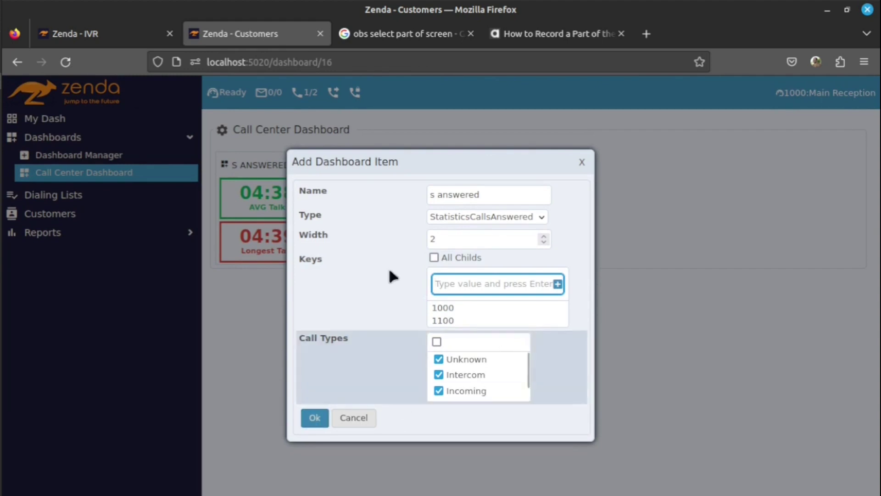
Name the copied item "s answered (1000,1100)" and add it to the dashboard.
click(485, 194)
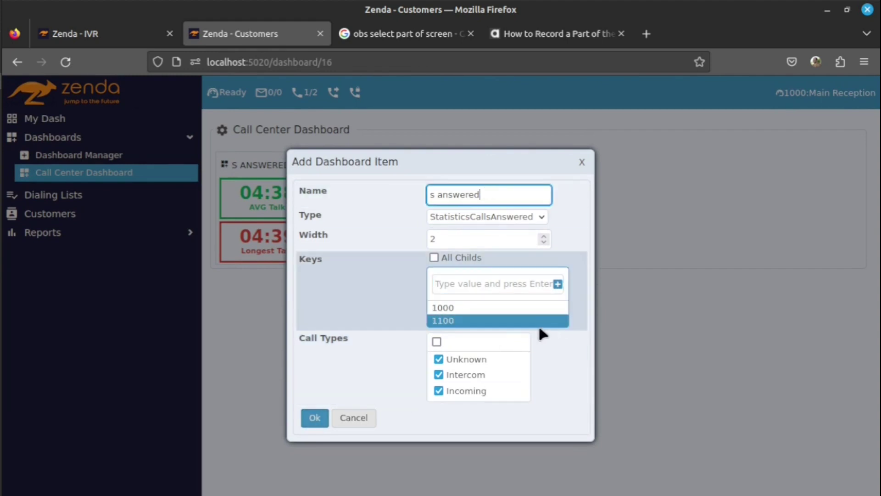
text((1000,1100))
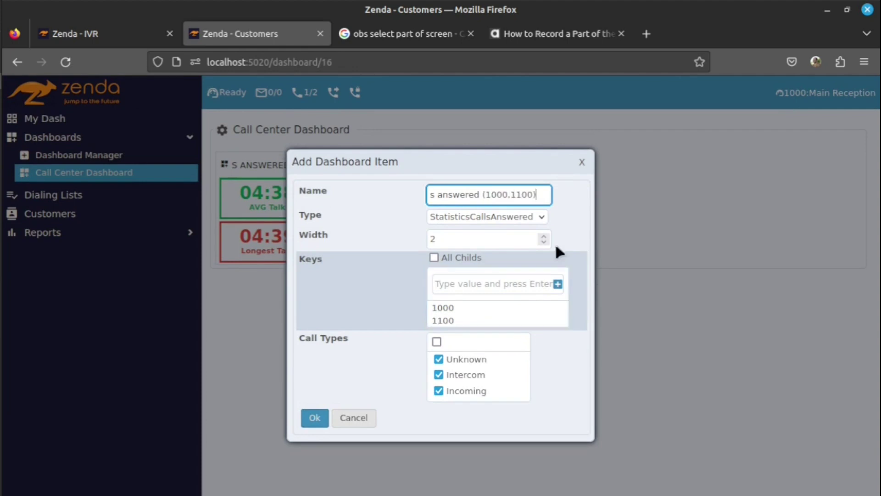
click(315, 418)
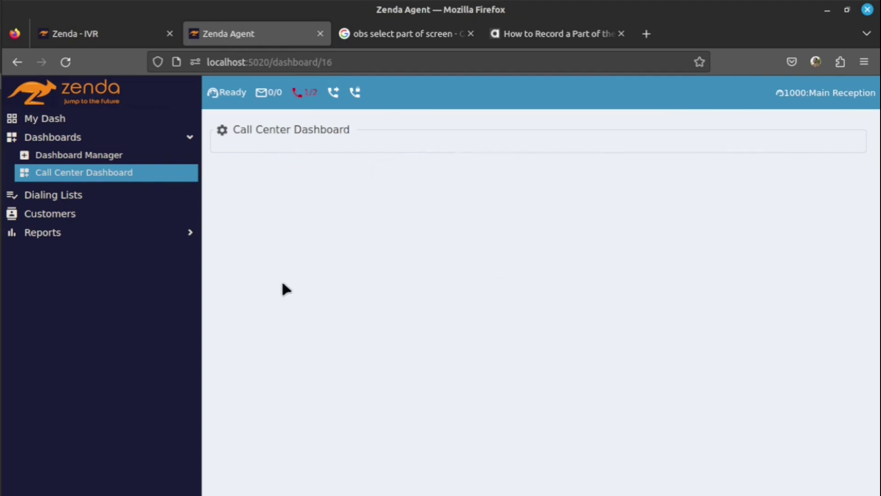
Start a new item on the Call Center Dashboard with the type StatisticsWaiting.
click(222, 132)
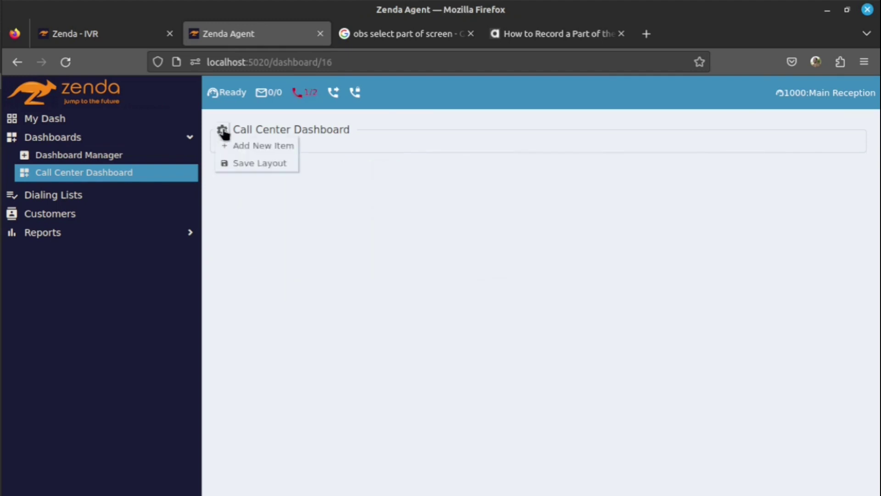
click(264, 146)
click(473, 250)
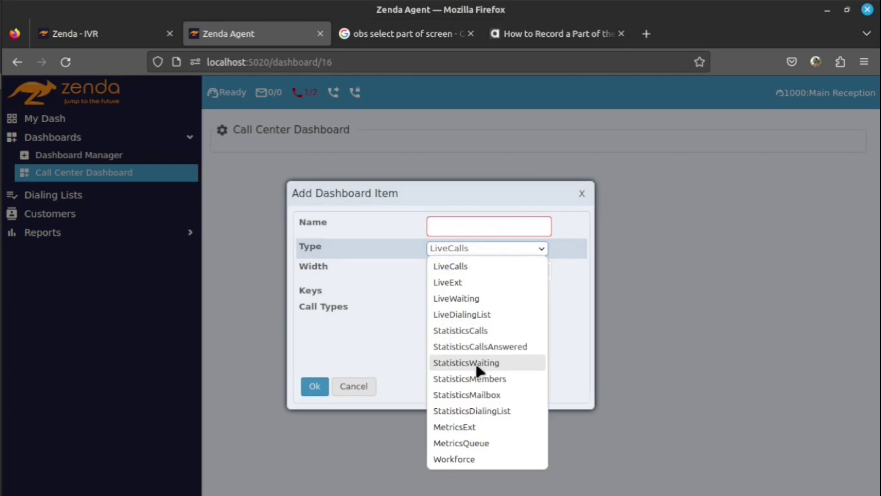
click(496, 363)
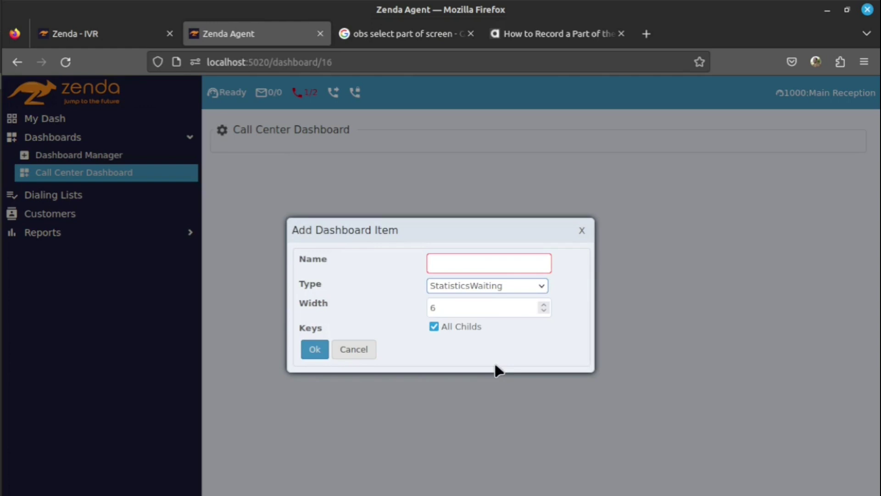
Name the new item "s waiting" and add it with the default width and All Childs keys.
click(467, 259)
text(s)
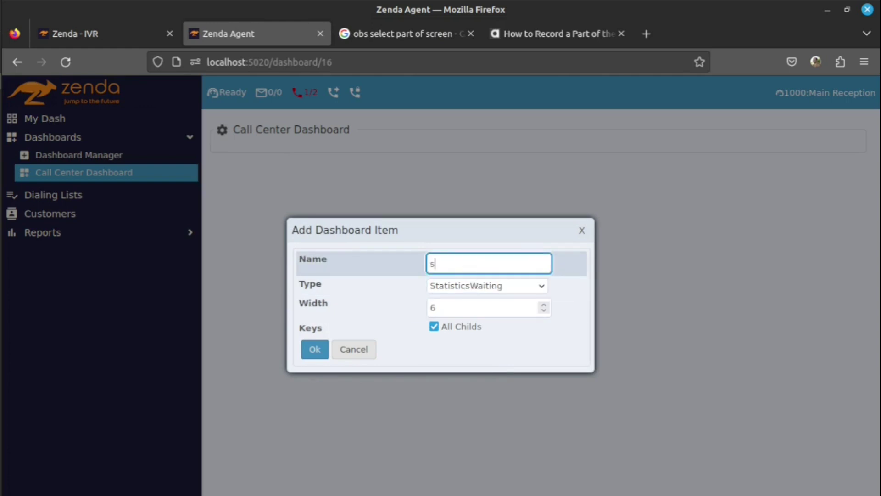
text( waiting)
drag(476, 262, 402, 248)
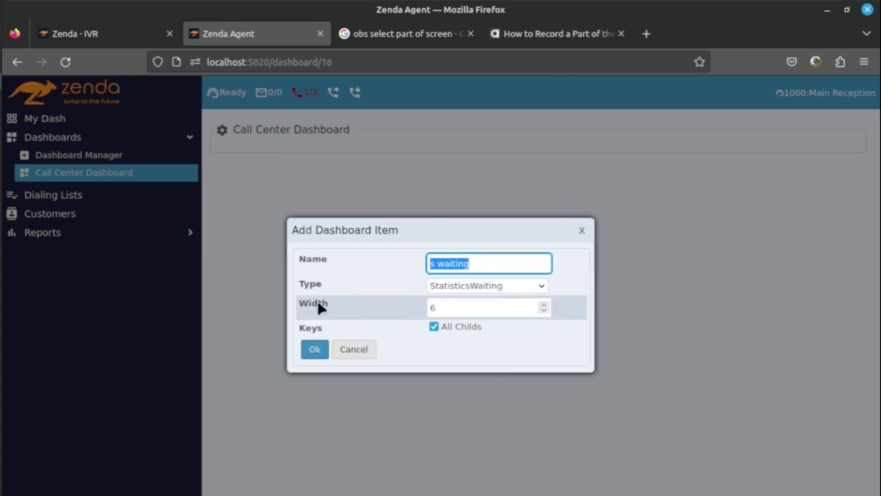
drag(473, 313, 417, 310)
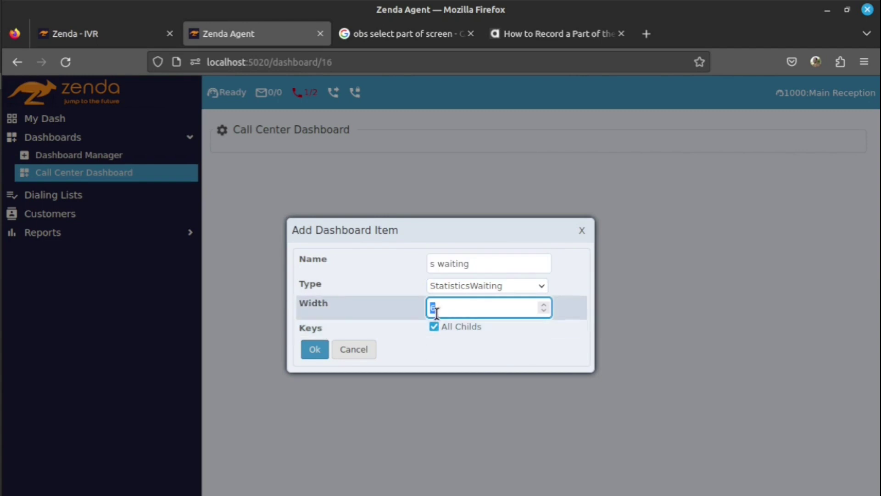
click(315, 350)
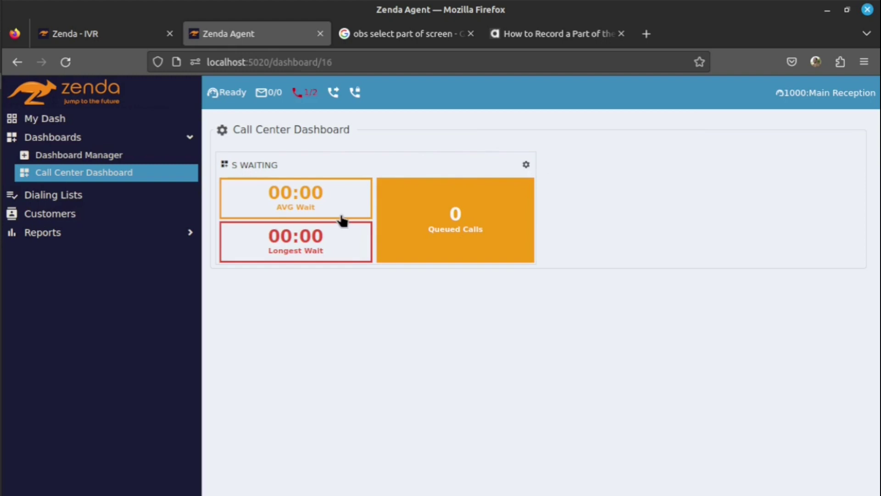
Edit the "s waiting" dashboard item and set its width to 4.
click(525, 167)
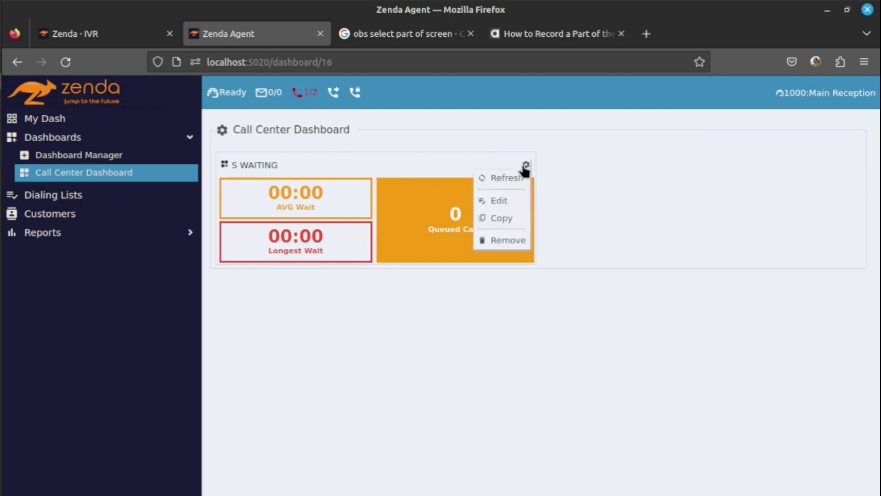
click(513, 200)
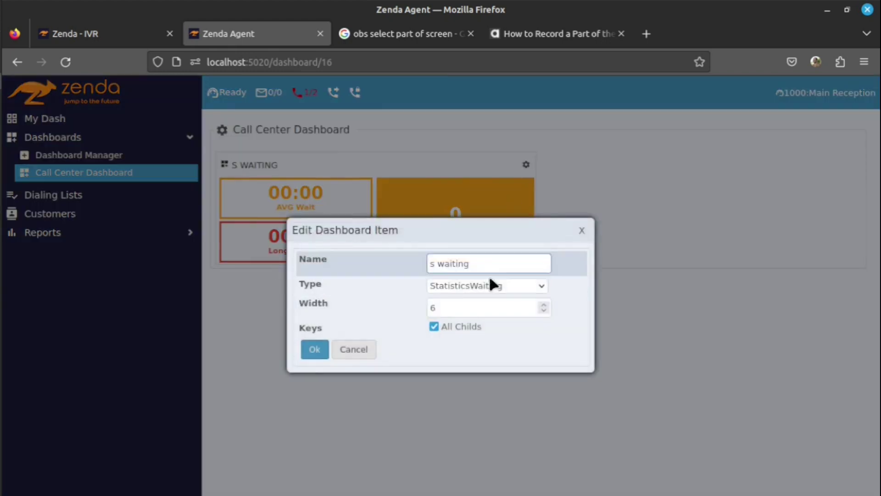
click(544, 312)
click(543, 311)
click(315, 351)
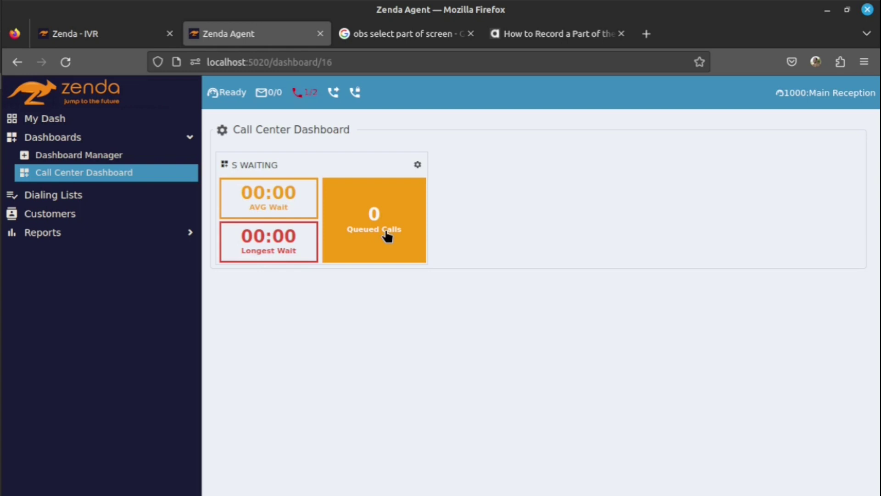
Restrict the "s waiting" item to key 7800 instead of All Childs and save the change.
click(416, 166)
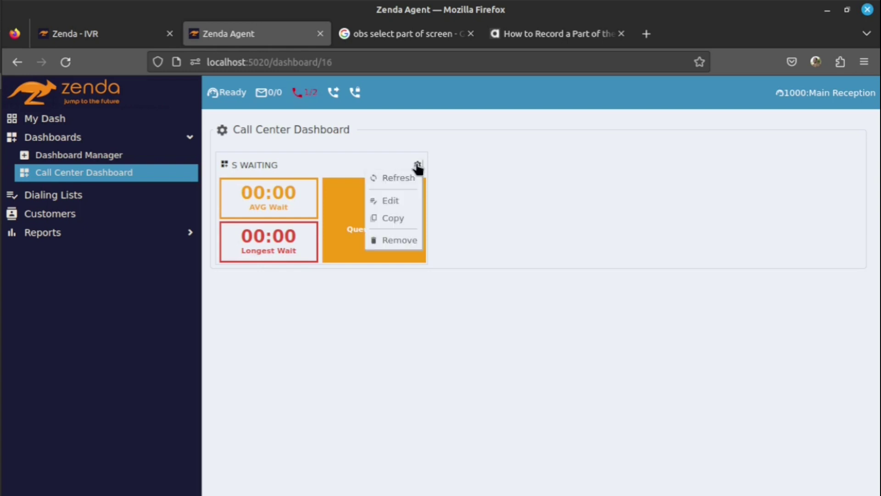
click(401, 202)
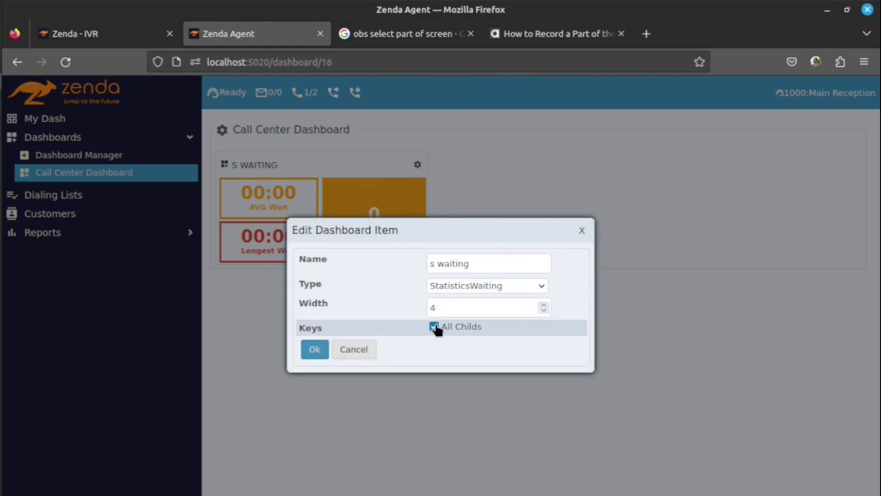
click(434, 327)
click(459, 334)
text(7800)
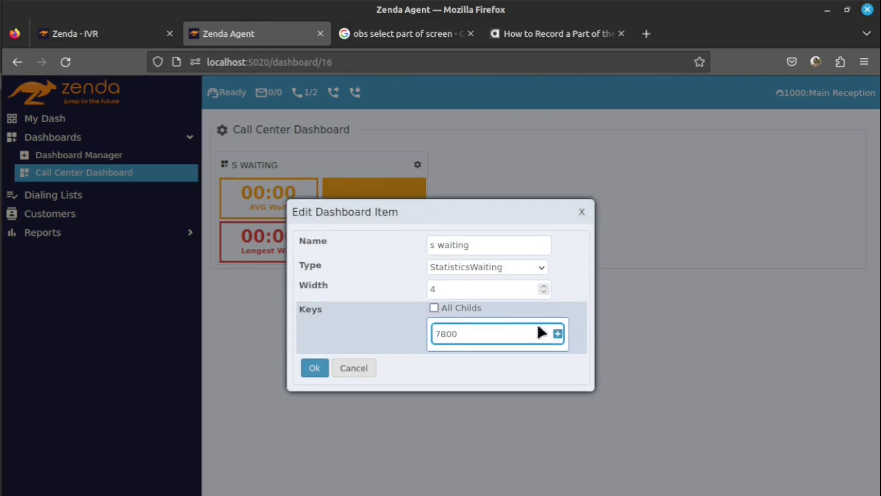
click(557, 334)
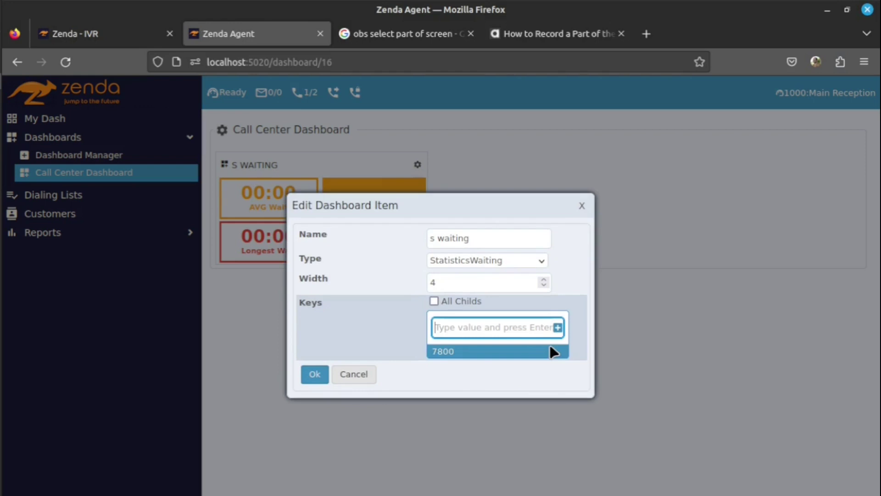
click(315, 374)
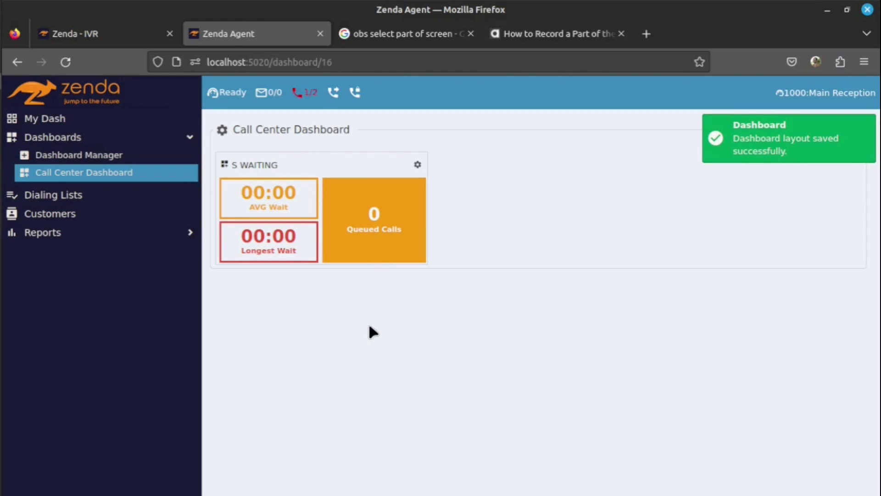
Bring the softphone window beside the "s waiting" item and place a call to 7800.
drag(880, 102, 626, 98)
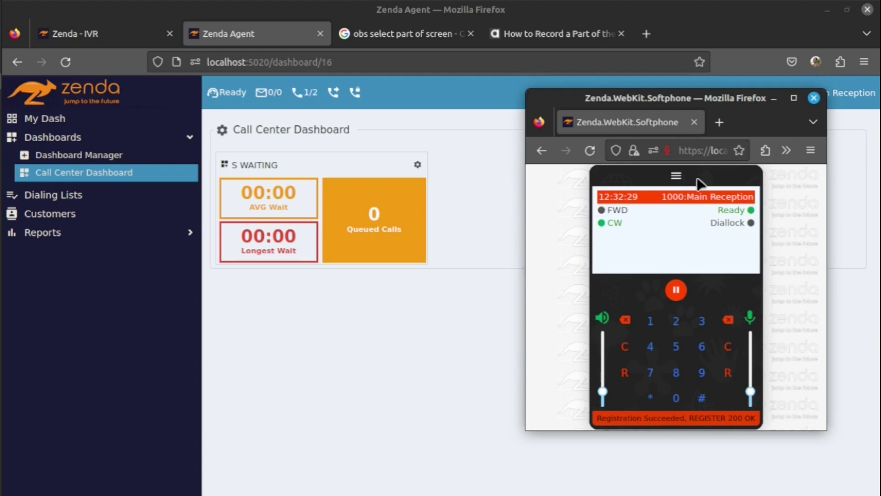
mouse_move(723, 107)
mouse_down()
mouse_move(754, 114)
mouse_move(694, 103)
mouse_move(711, 116)
mouse_up()
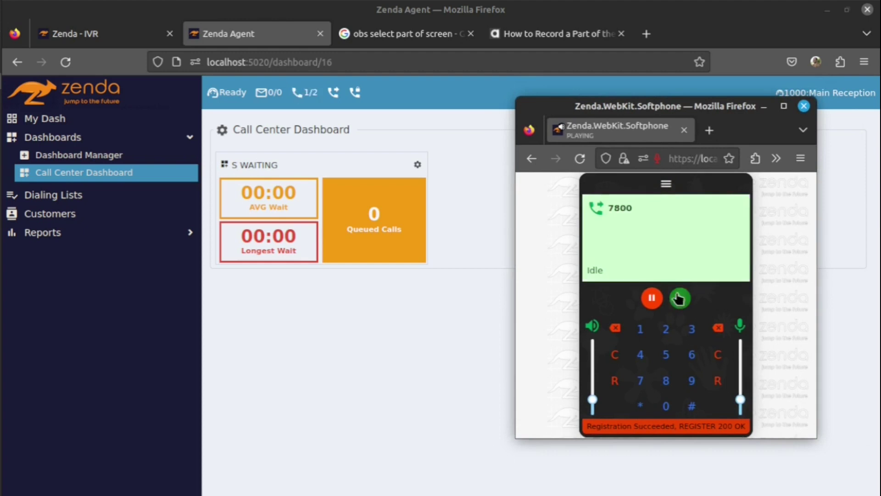
click(681, 297)
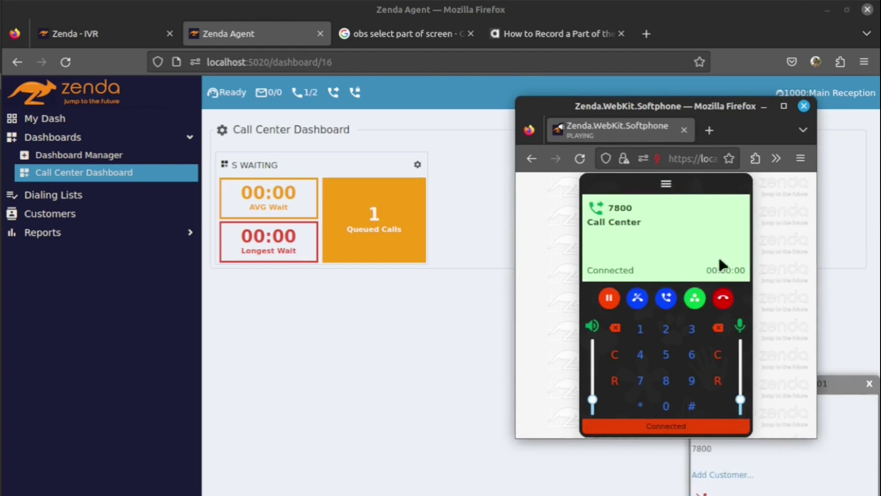
Raise the softphone's speaker volume and end the test call to 7800, closing the softphone window.
mouse_move(596, 380)
drag(596, 380, 593, 362)
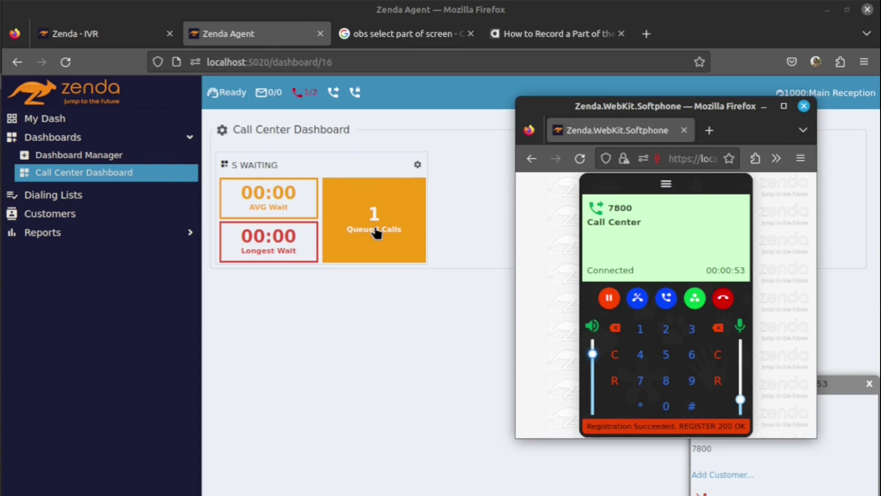
click(723, 301)
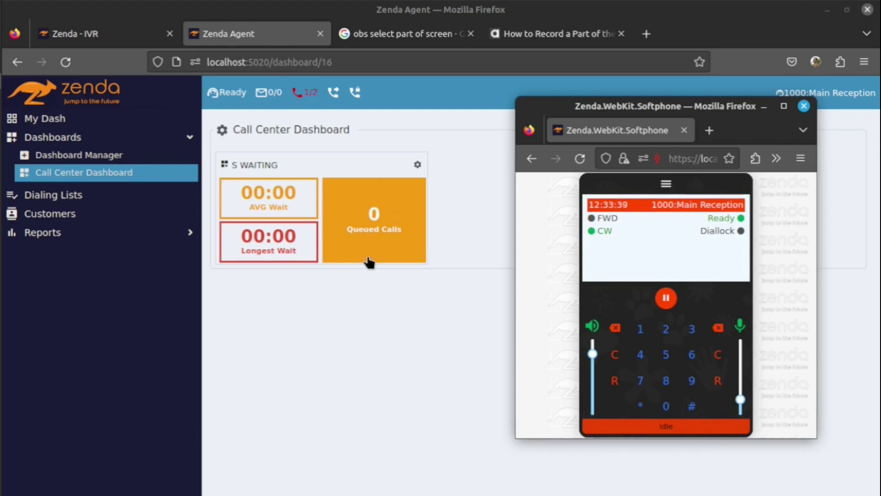
key(ctrl+w)
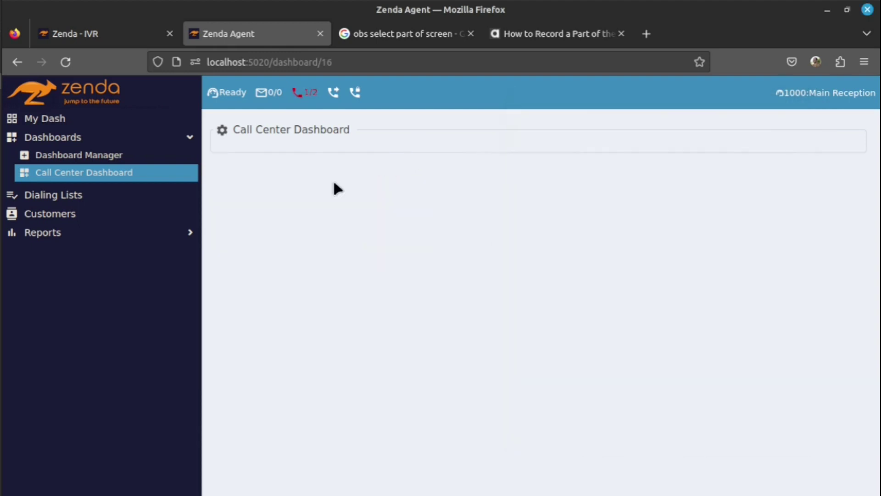
Start a new item on the Call Center Dashboard with type StatisticsMembers and name "s queue".
click(221, 130)
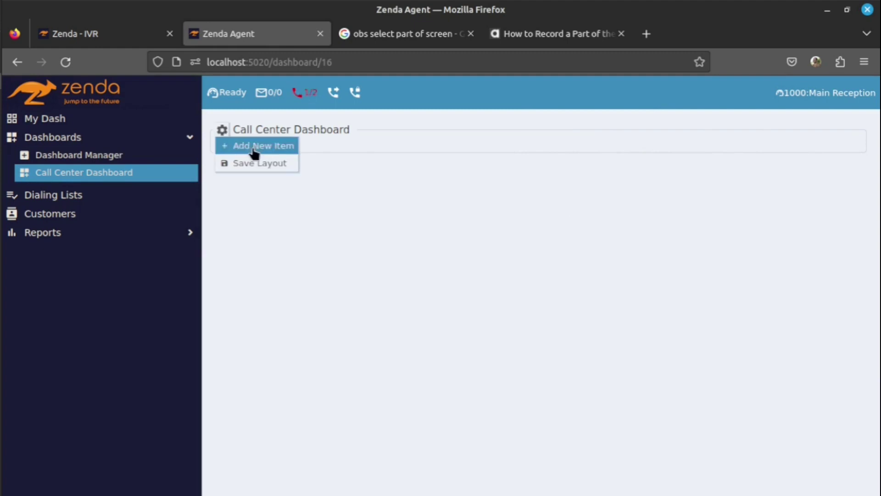
click(250, 147)
click(484, 248)
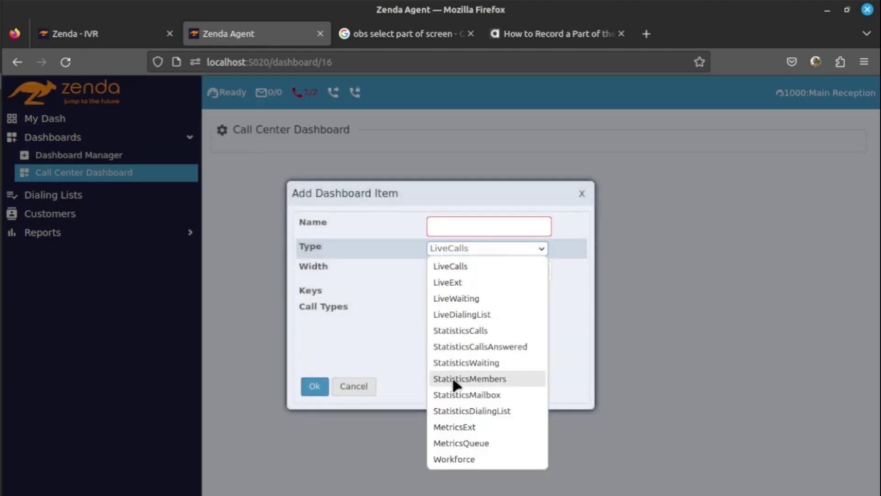
click(484, 379)
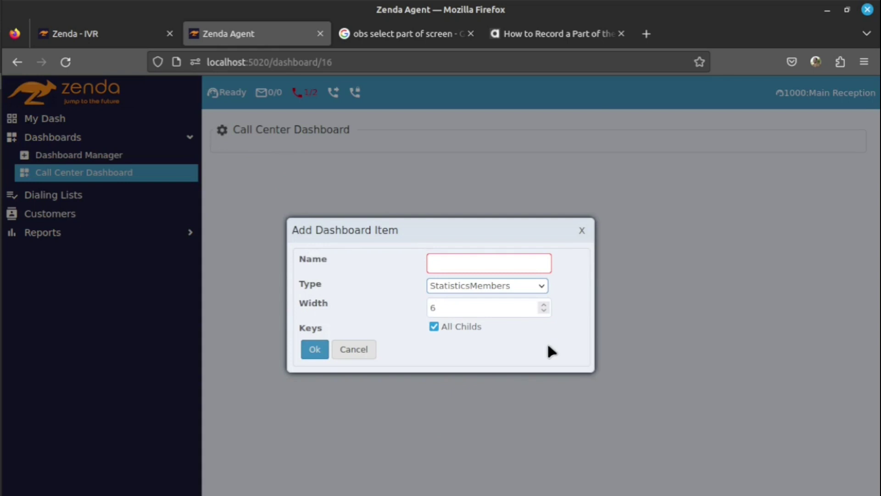
click(483, 262)
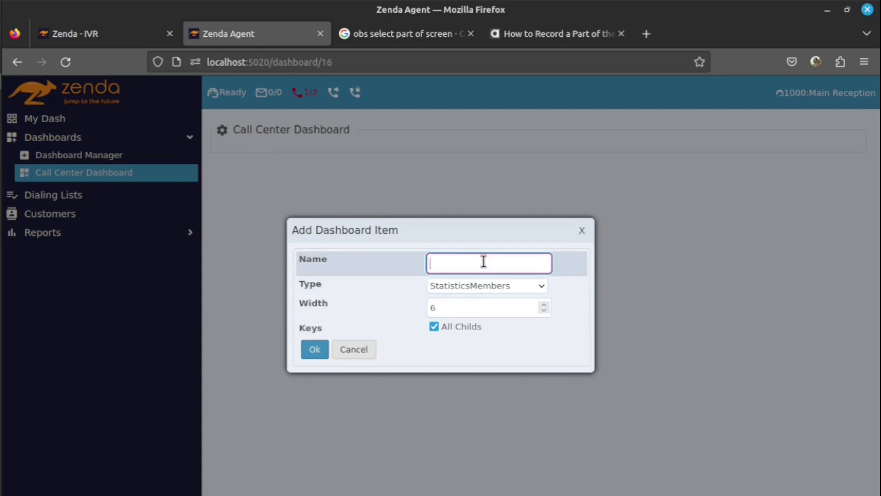
text(s queue)
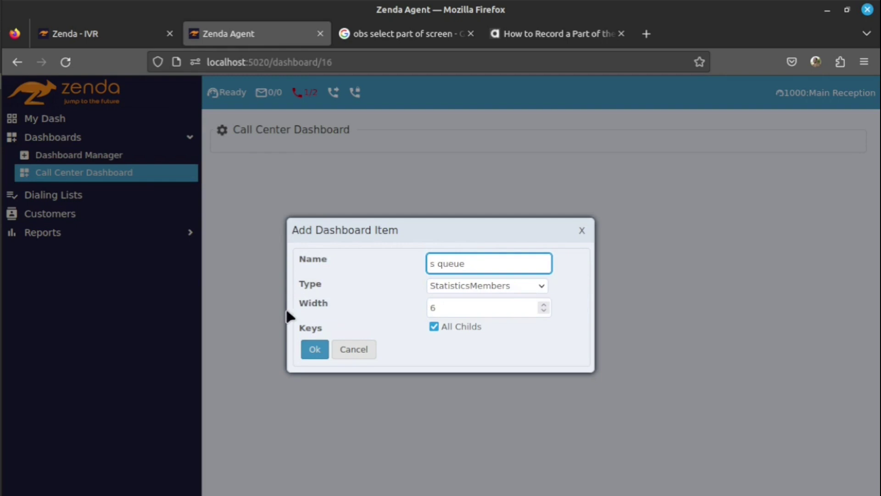
Restrict the "s queue" item to key 7800 instead of All Childs and add it with the default width.
click(451, 307)
double_click(451, 308)
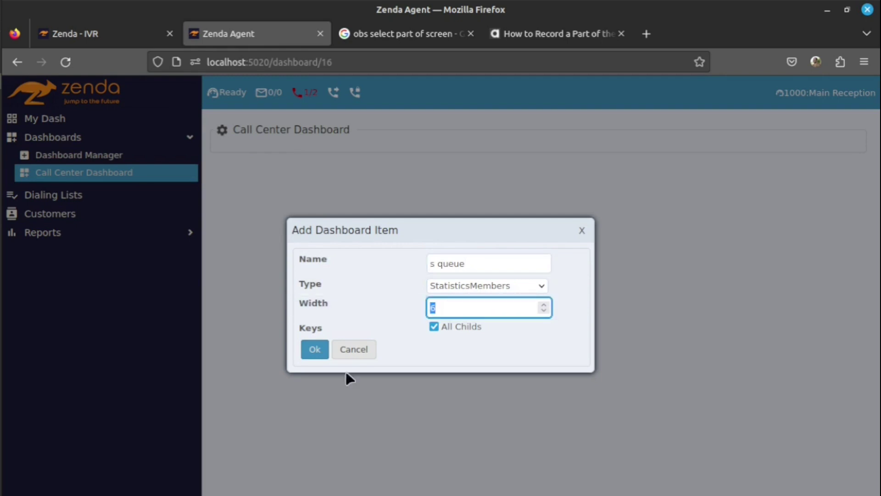
click(465, 332)
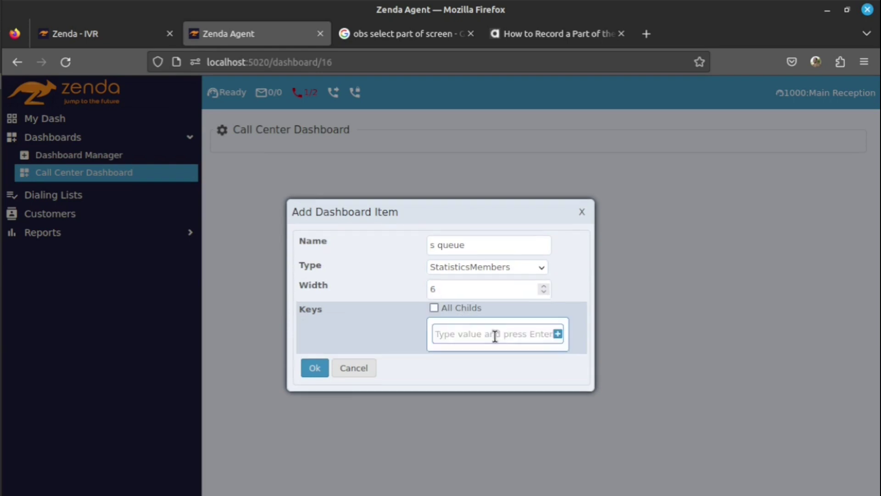
click(495, 335)
text(7800)
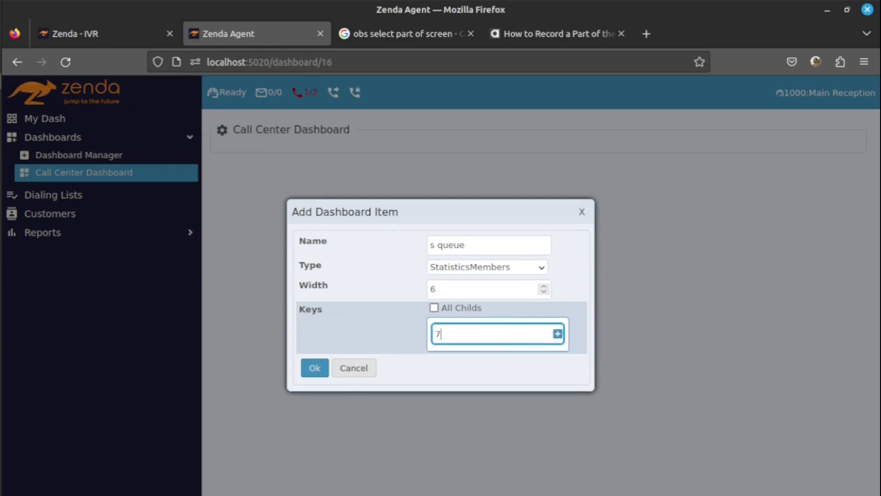
click(559, 335)
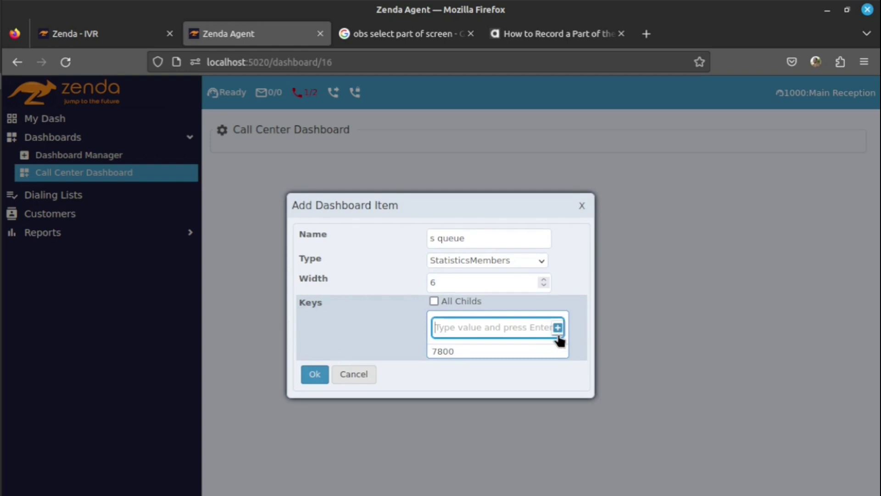
click(312, 376)
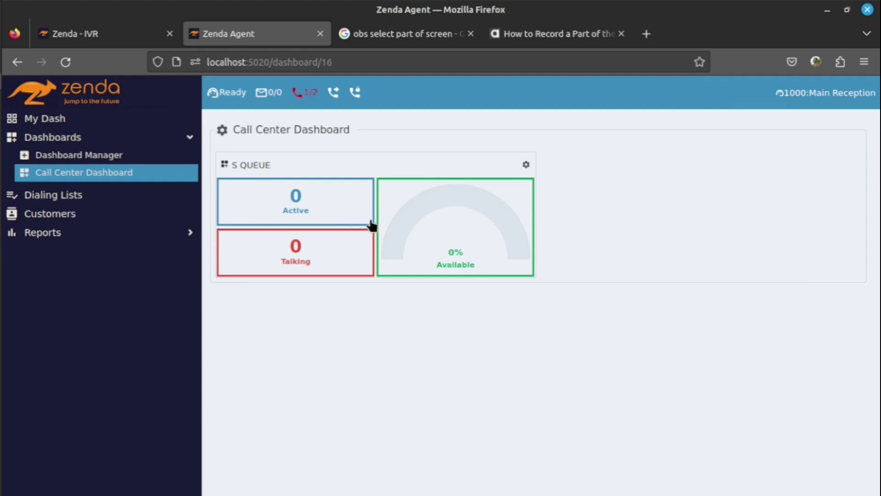
Edit the "s queue" dashboard item, set its width to 4 and save the change.
click(526, 166)
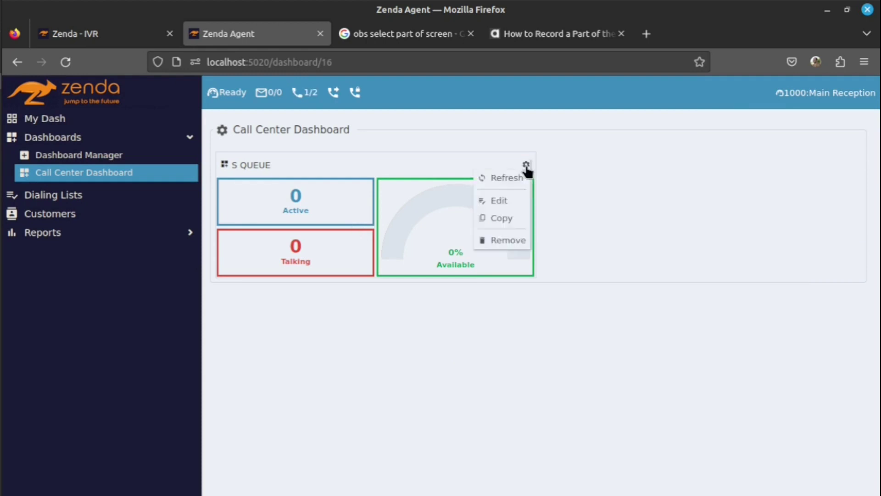
click(509, 201)
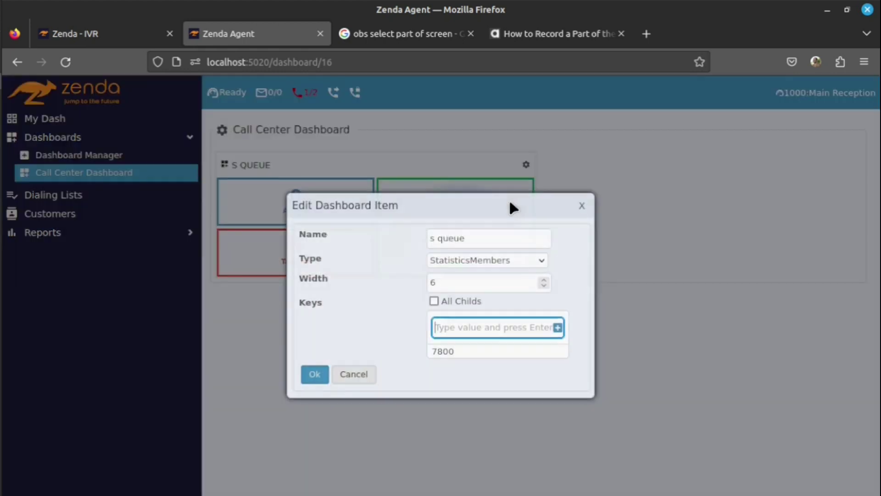
click(544, 286)
click(544, 285)
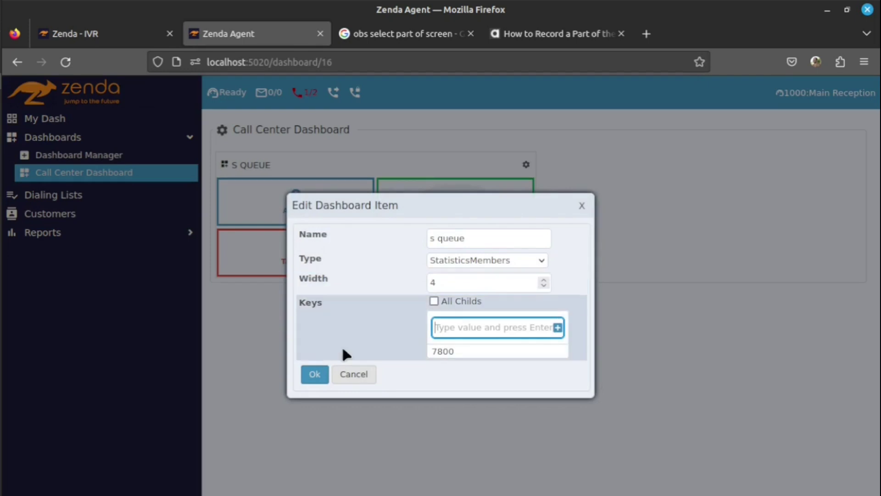
click(314, 374)
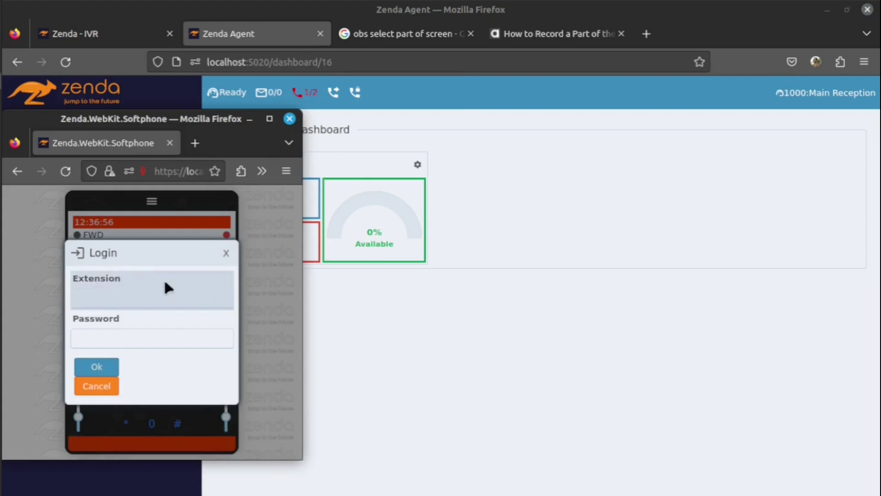
Log the softphone in as extension 7002 with the saved password, placing its window beside the "s queue" item.
click(144, 296)
click(145, 297)
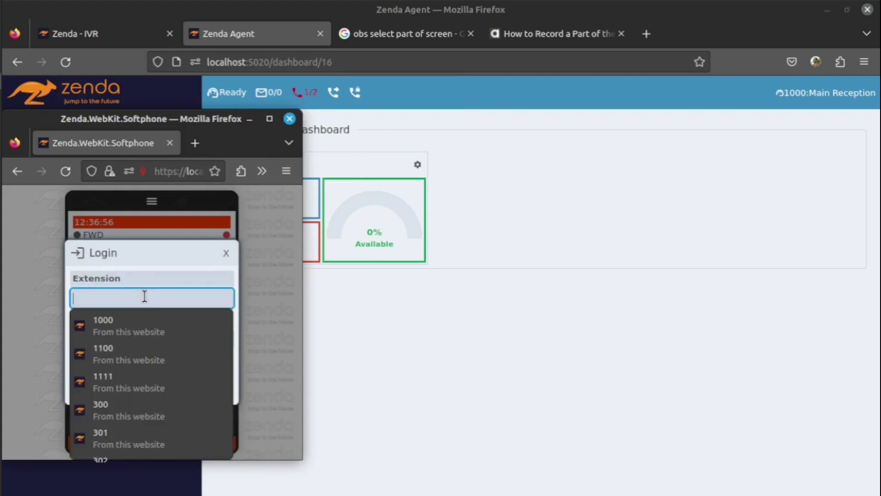
text(7002)
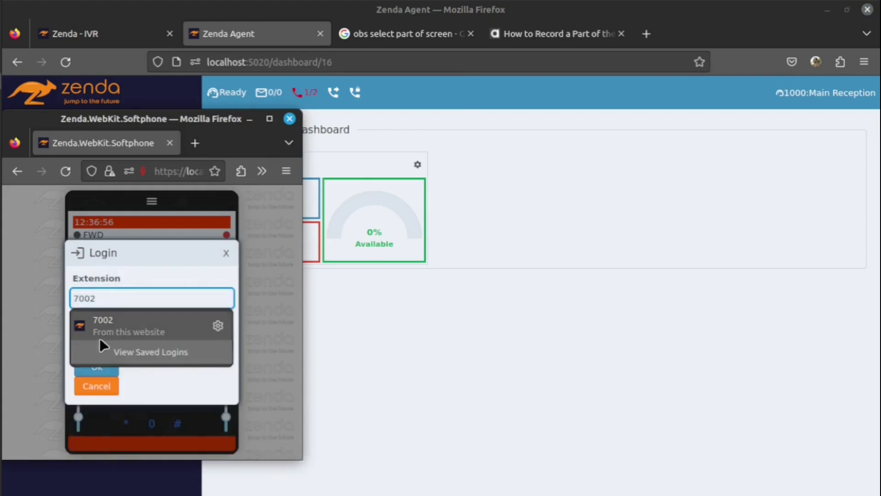
click(116, 321)
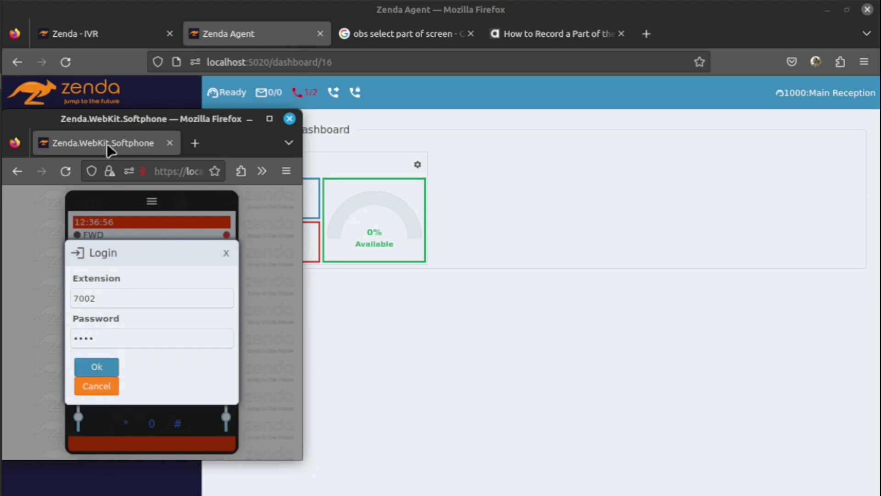
drag(129, 123, 640, 131)
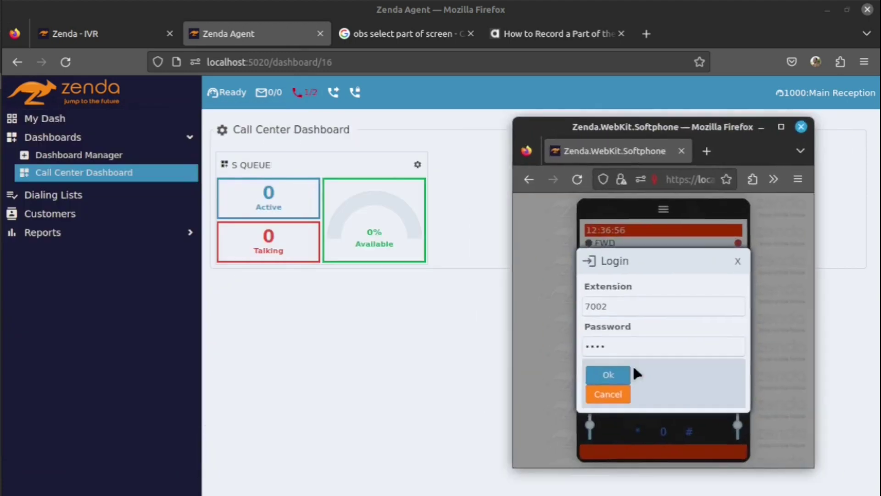
click(613, 379)
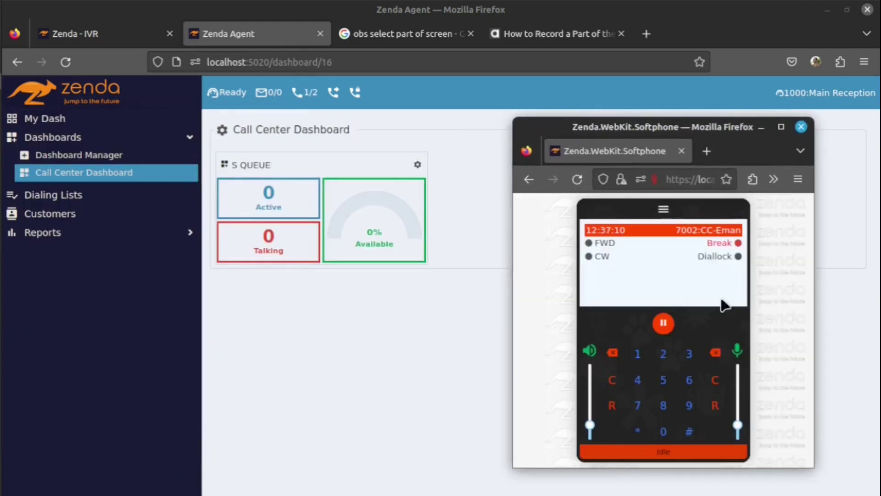
Change the ready state of the extension 7002 softphone from Break to Ready.
click(723, 245)
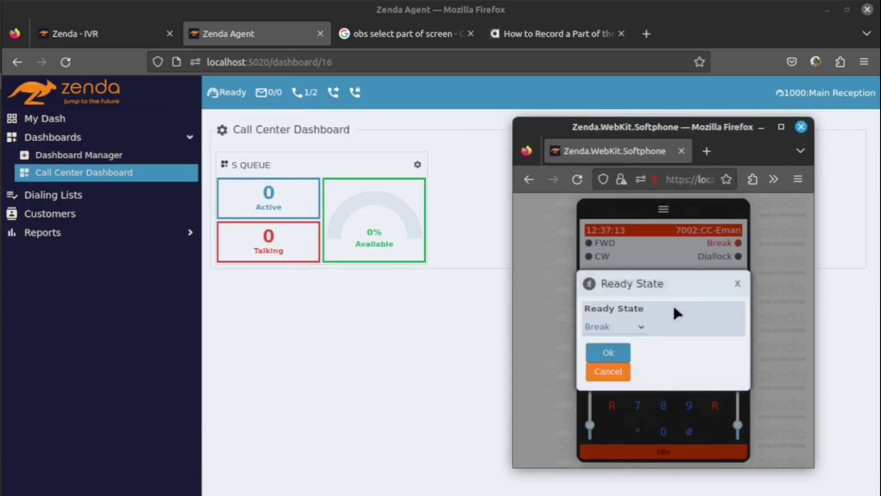
click(640, 322)
click(618, 342)
click(618, 349)
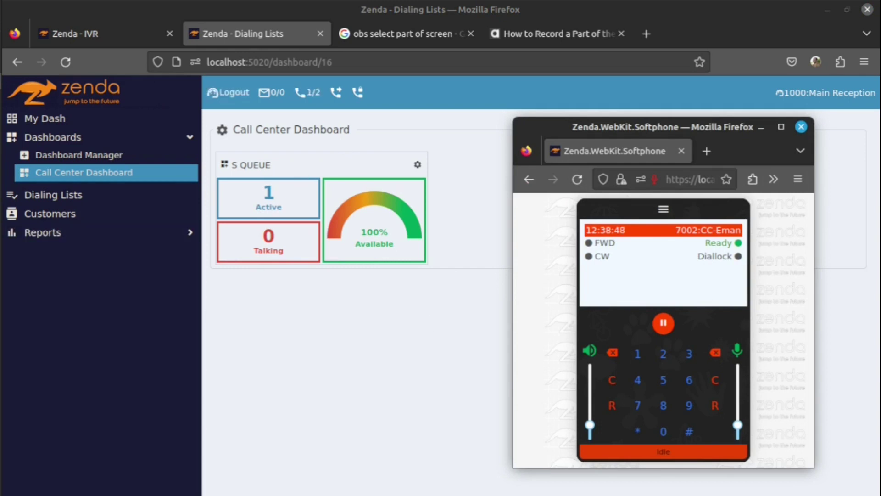
Bring up the second softphone window and log it in as extension 1000 with the saved password.
click(2, 225)
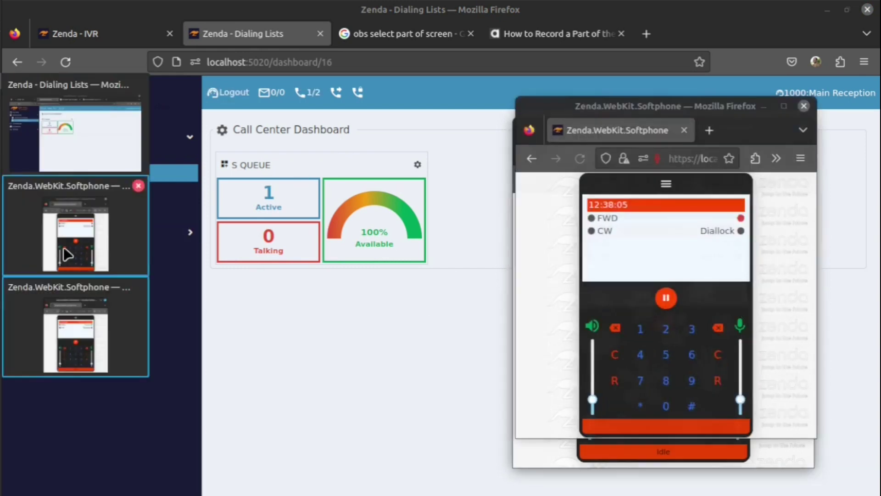
click(74, 365)
click(619, 277)
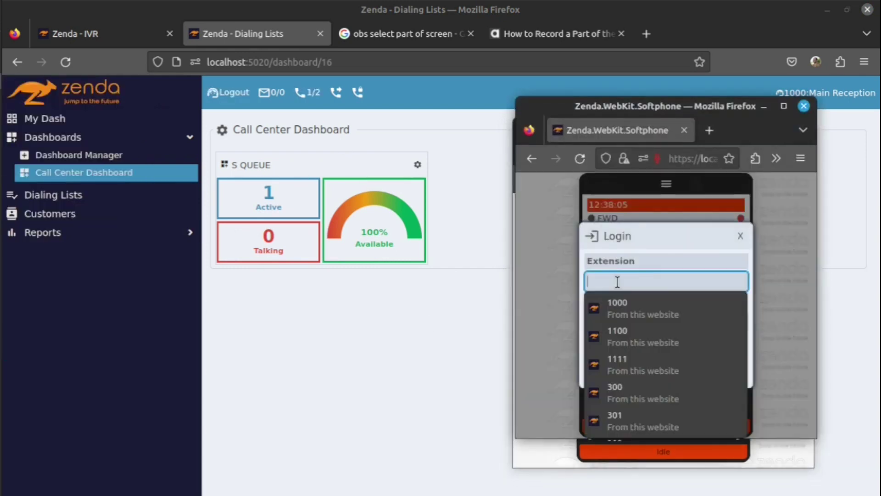
text(1000)
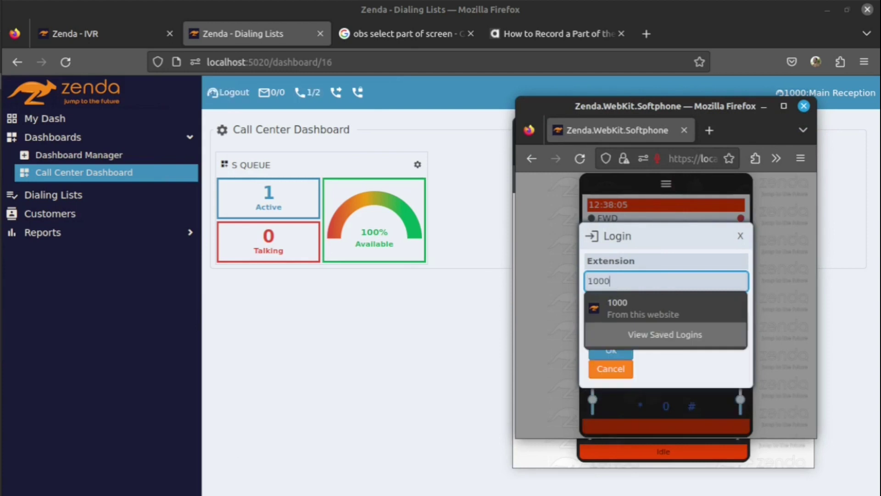
click(646, 305)
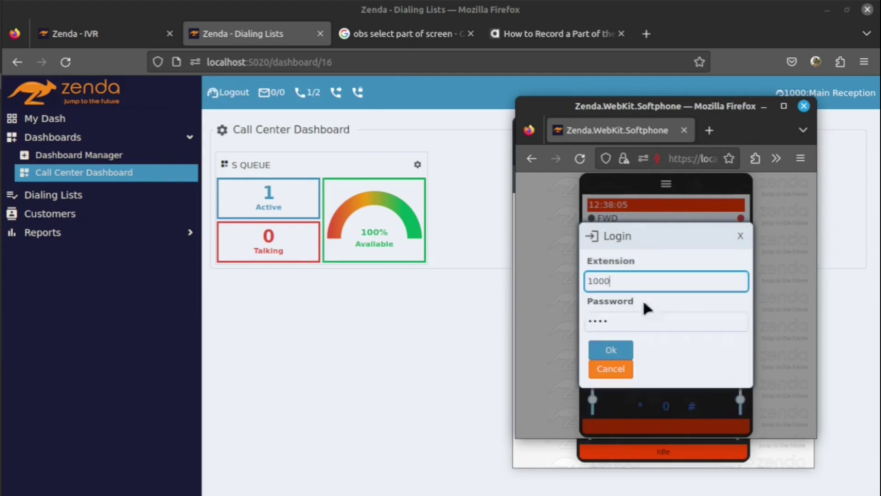
click(614, 350)
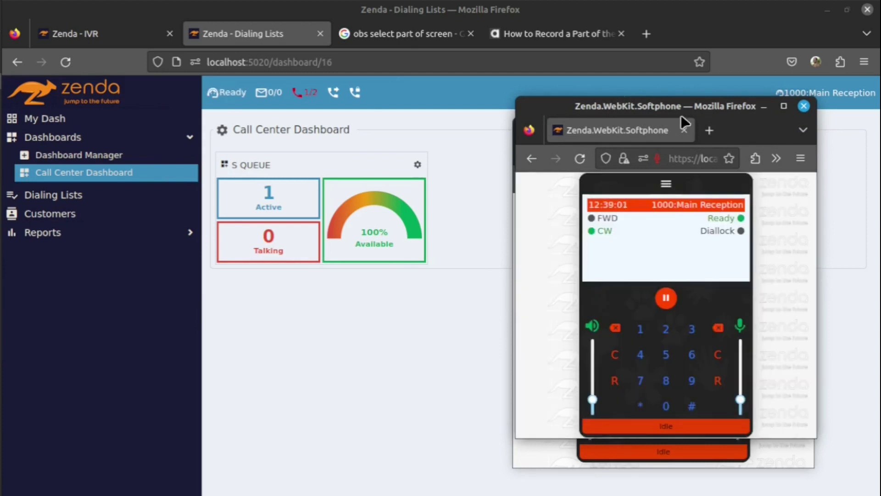
Move the extension 1000 softphone clear of the "s queue" item, and answer and end its call on the 7002 softphone.
drag(682, 109, 543, 189)
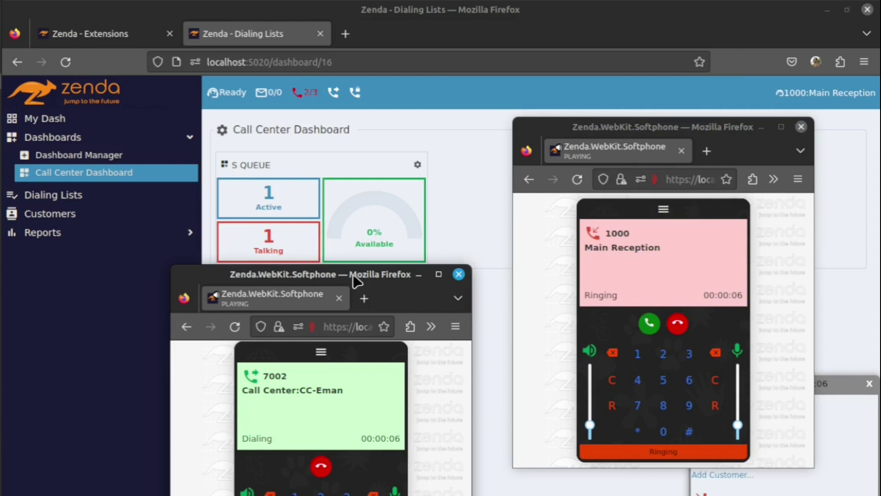
drag(355, 274, 352, 307)
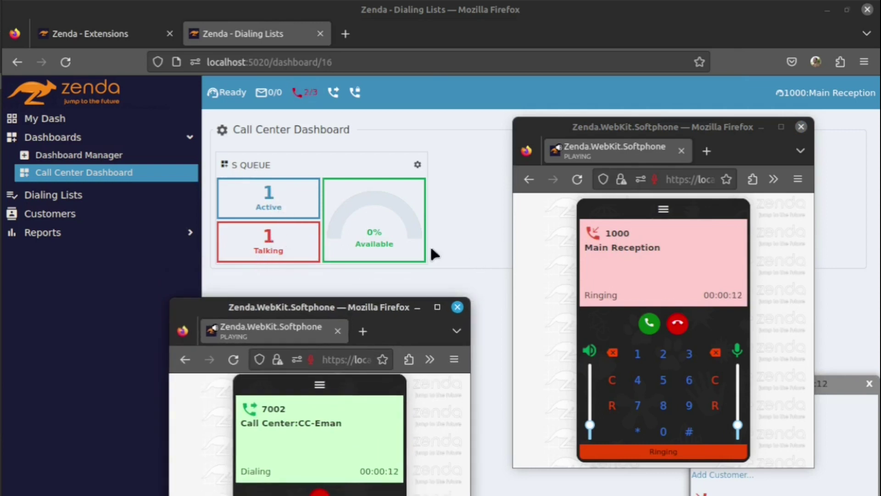
click(649, 323)
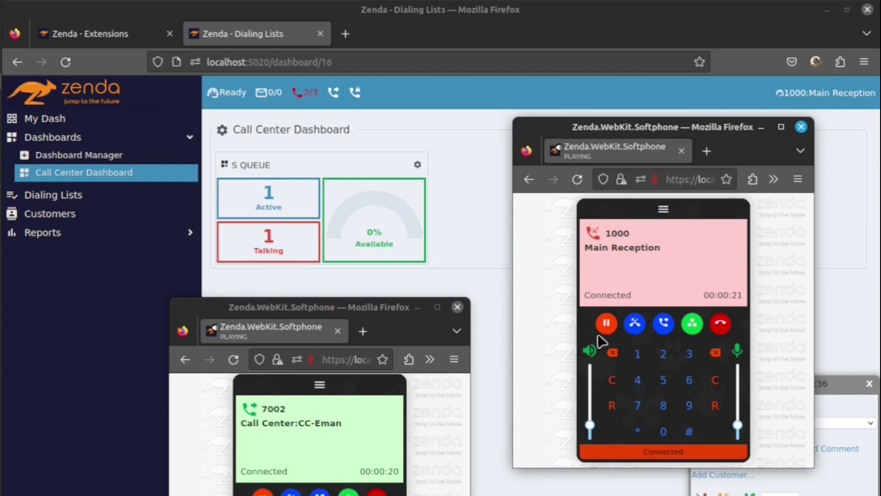
click(721, 325)
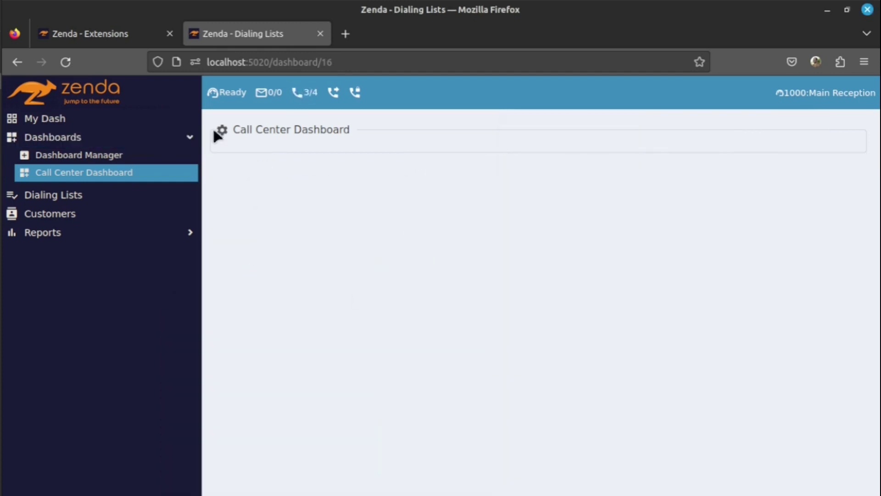
Start adding another item to the Call Center Dashboard and open its list of types.
click(221, 136)
click(244, 147)
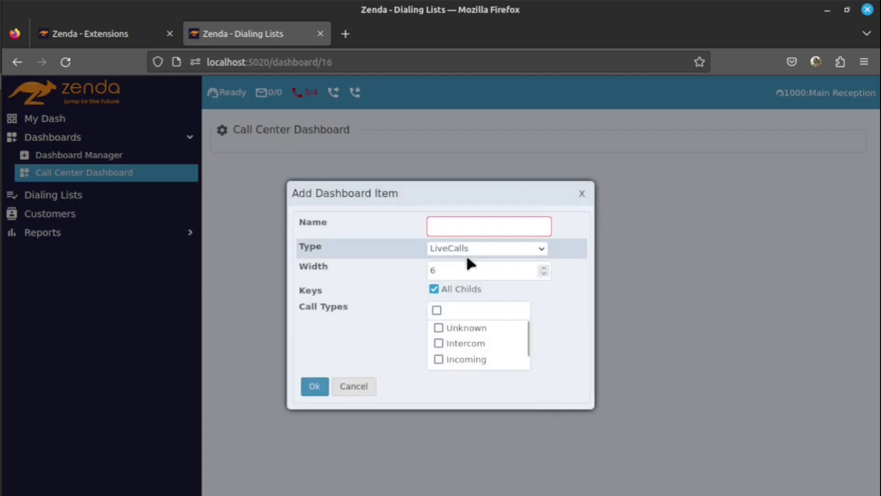
click(476, 250)
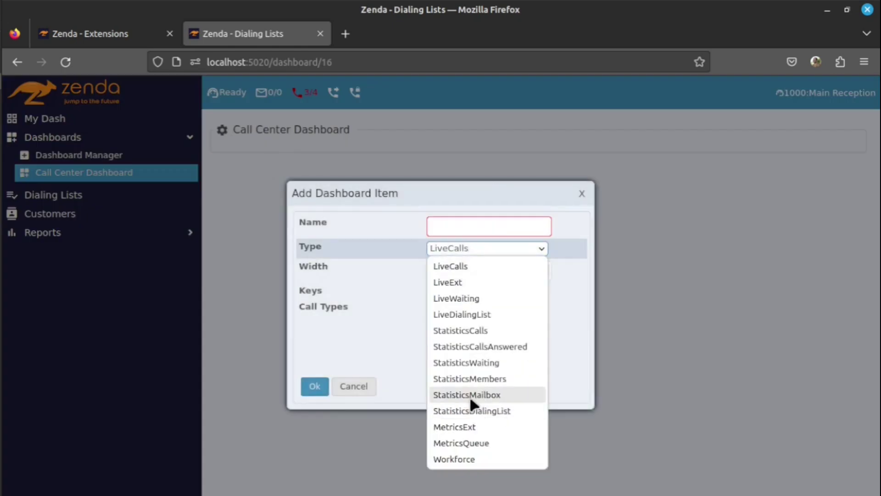